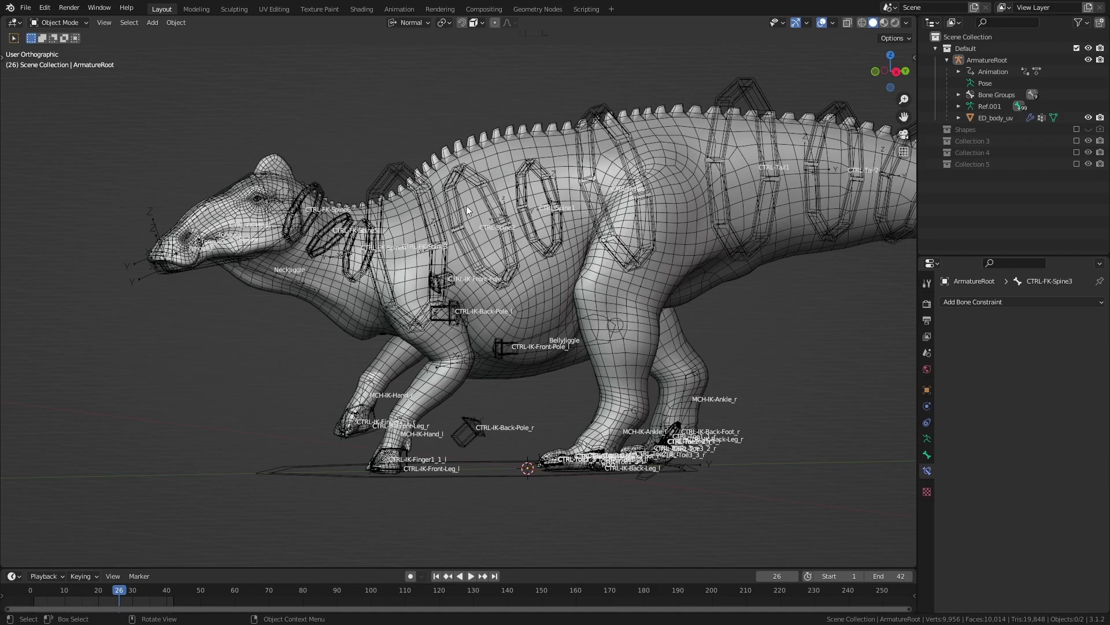
Include Collection 5's second rig copy and exclude the Default collection's rig and body.
middle_click_drag(477, 310, 422, 363, "shift")
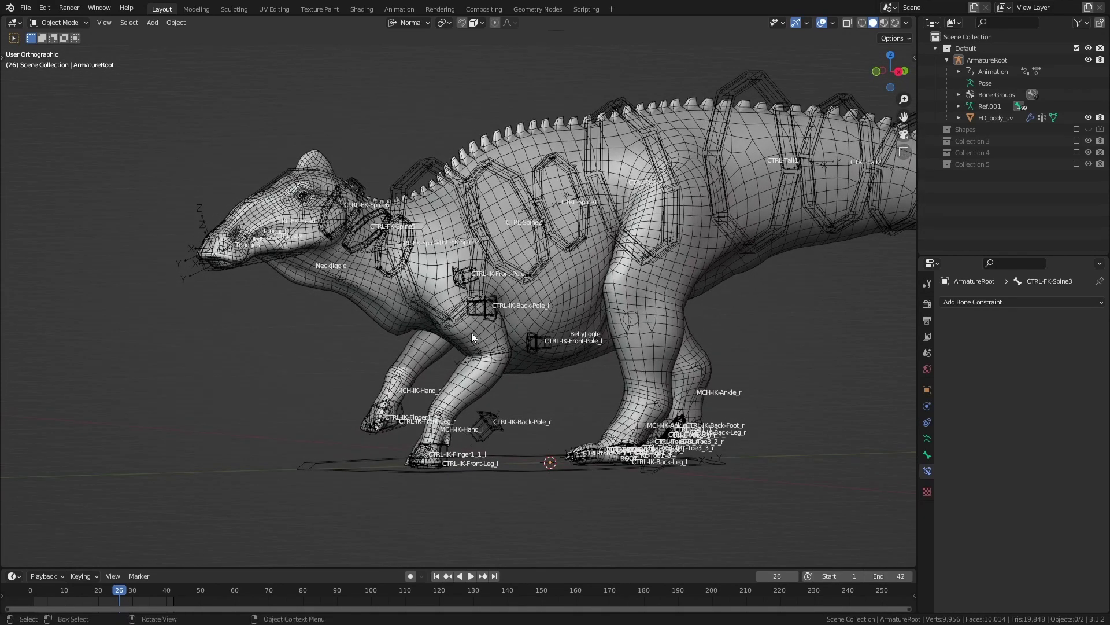
scroll(411, 332, "up", 5)
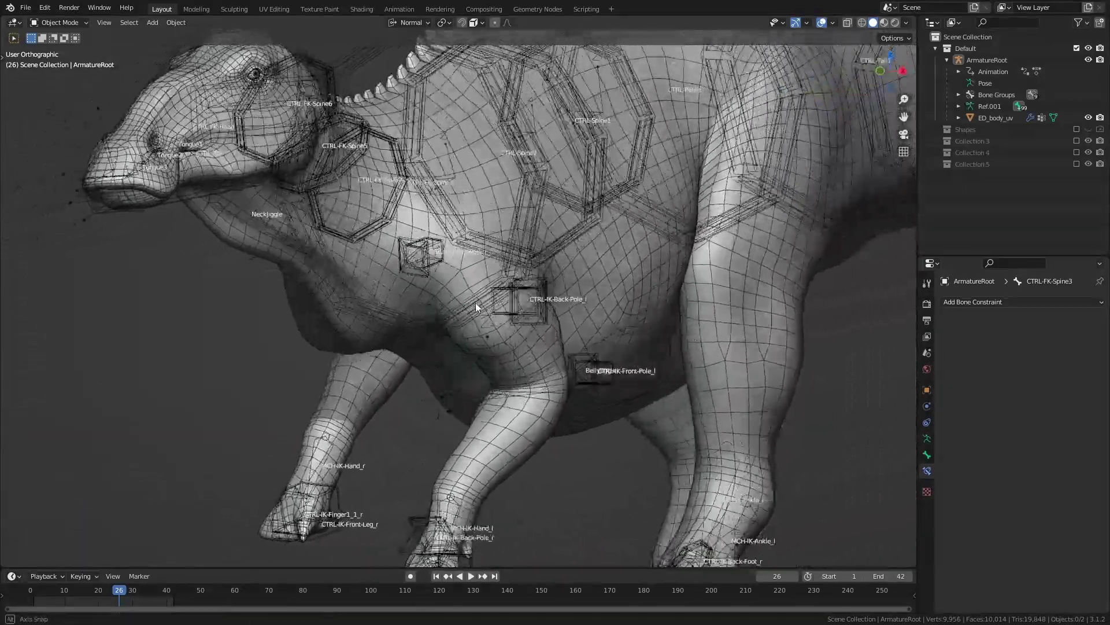
middle_click_drag(475, 303, 436, 300)
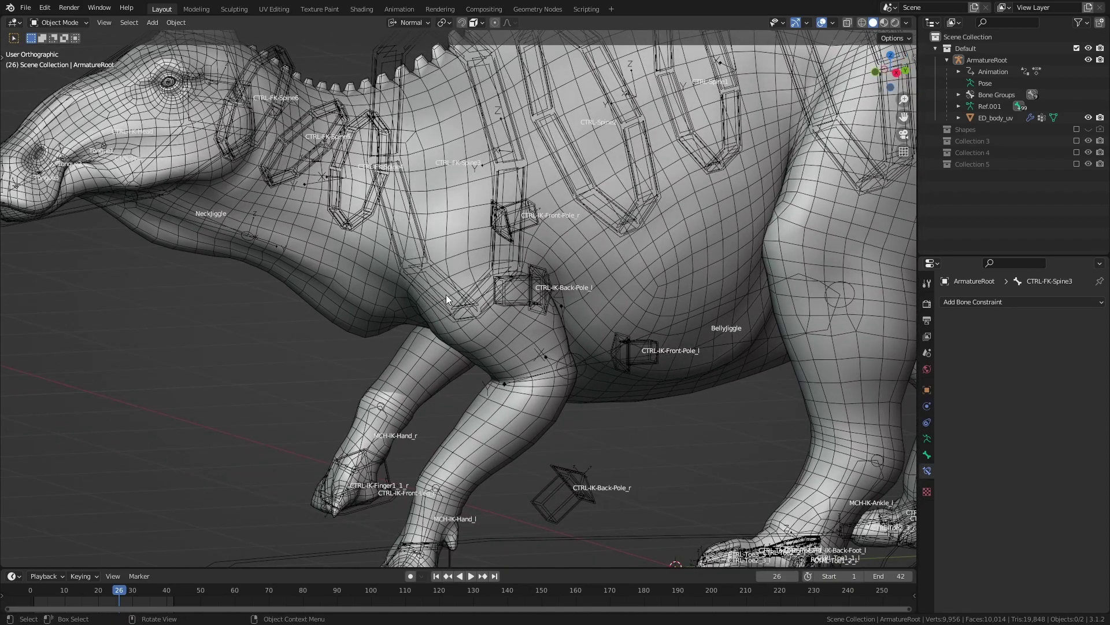
left_click(1074, 164)
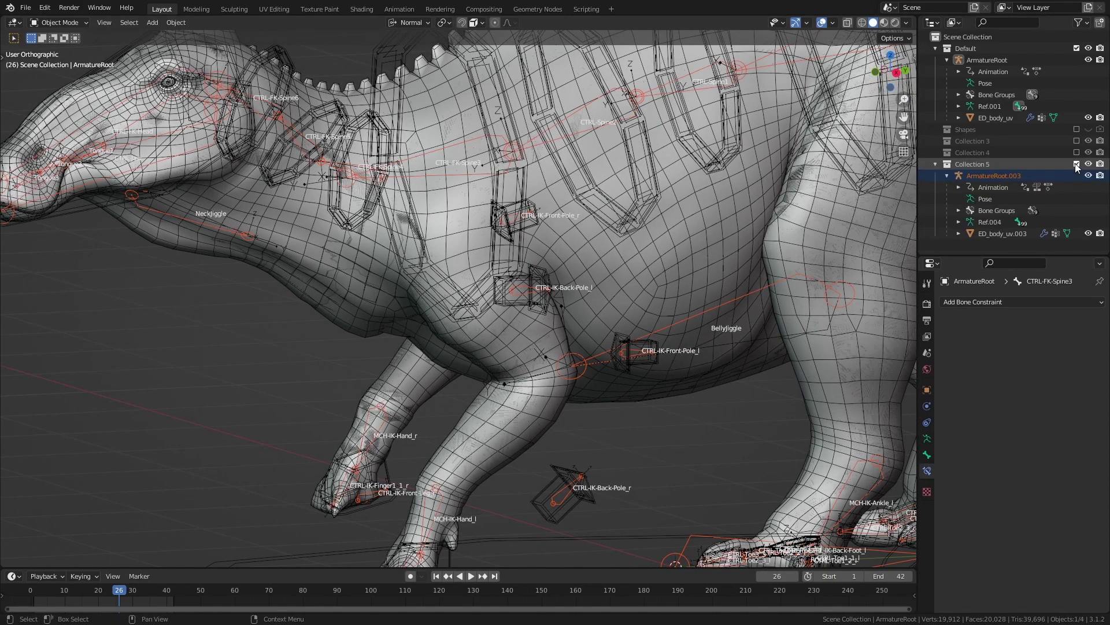
left_click(1077, 48)
Orbit to a front three-quarter view of the head, then a full side view of the dinosaur.
middle_click_drag(464, 313, 519, 336)
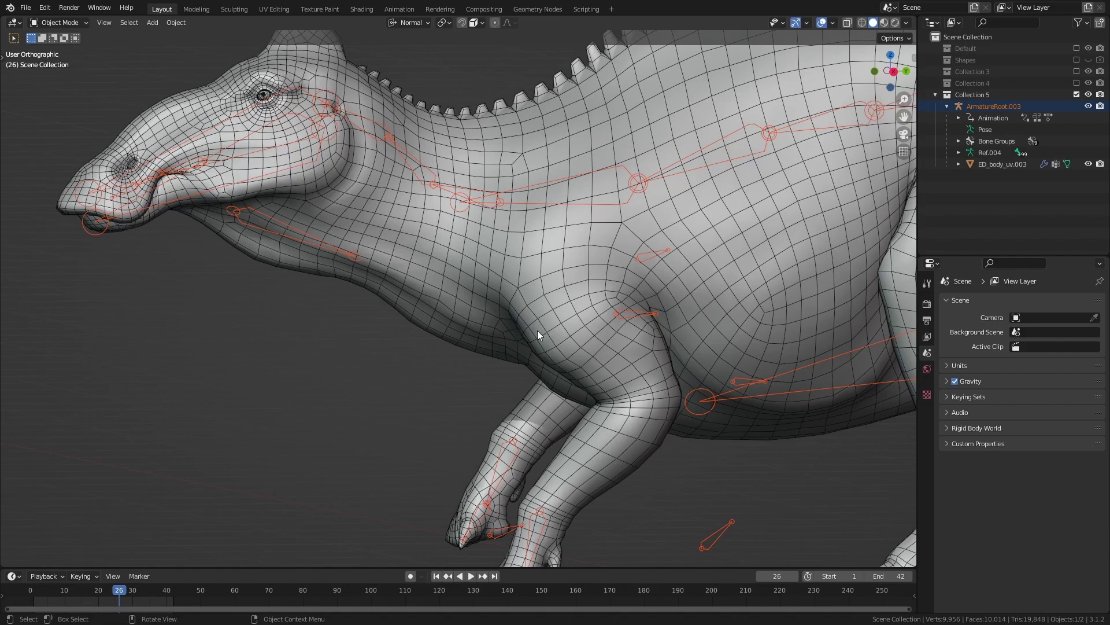
scroll(497, 300, "down", 3)
middle_click_drag(595, 284, 786, 226)
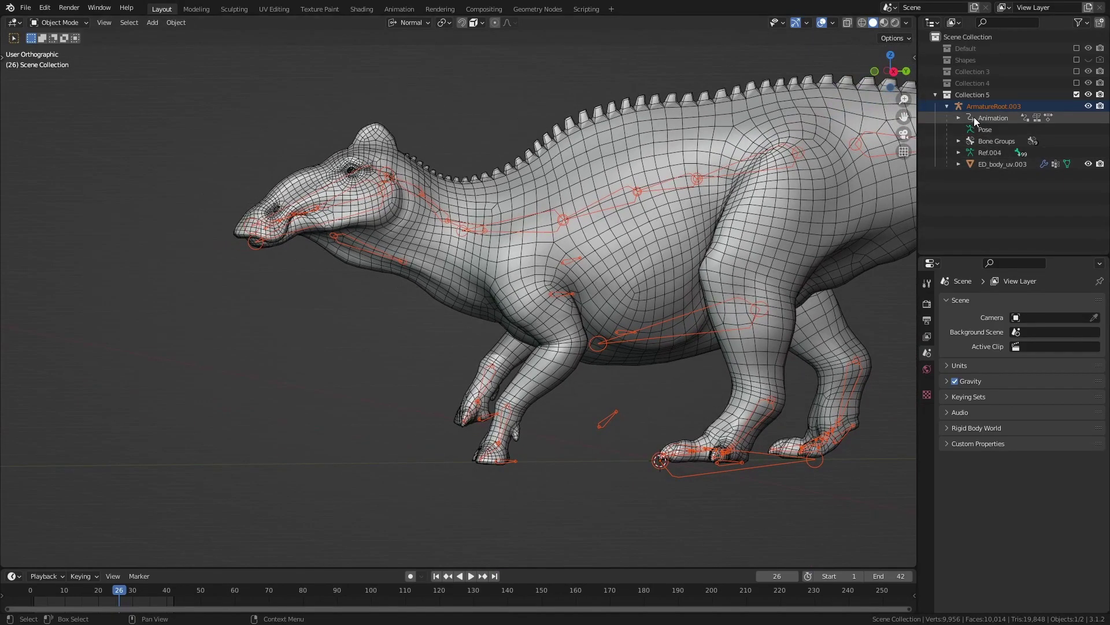
Re-include the Default collection alongside Collection 5 and select ED_body_uv.
left_click(1076, 49)
left_click_drag(904, 116, 780, 143)
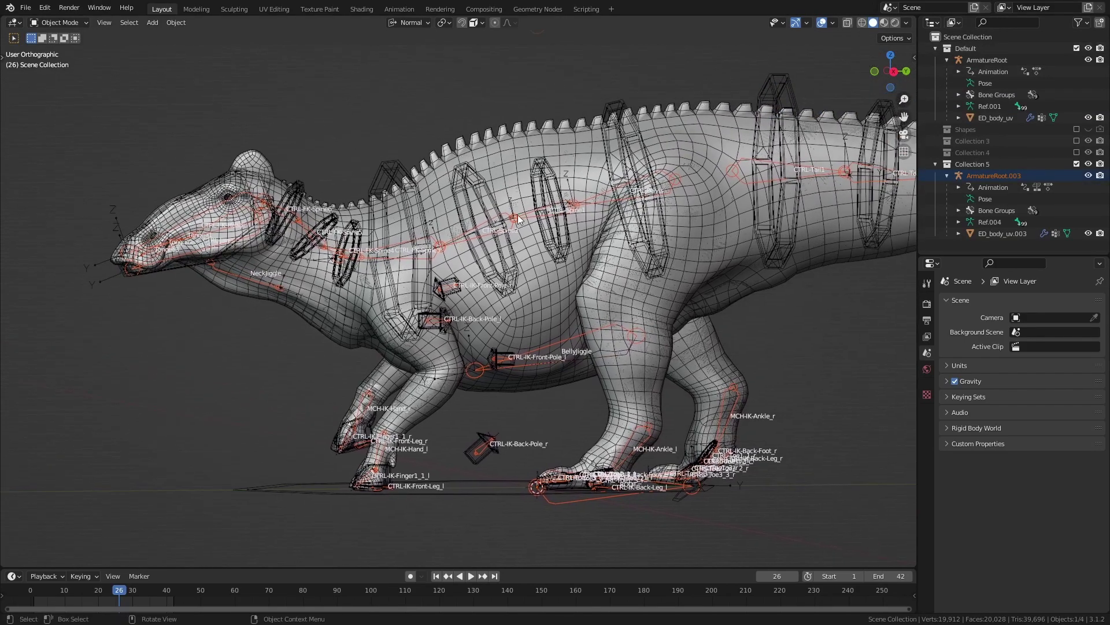
left_click(996, 118)
middle_click_drag(733, 256, 706, 265, "shift")
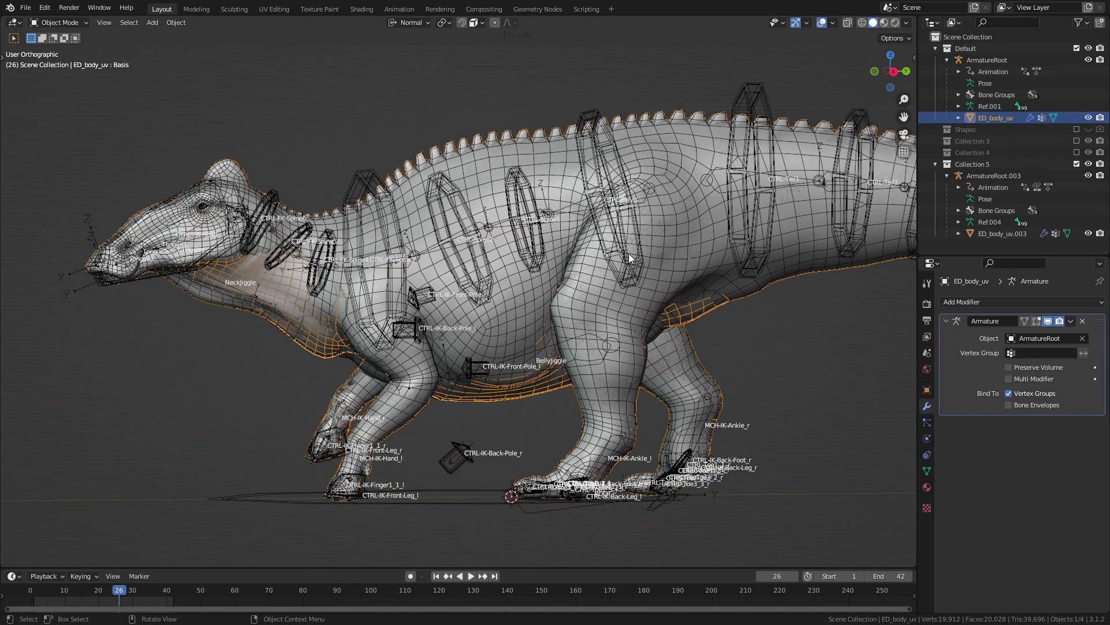
In Pose Mode on ArmatureRoot.003, clear all bone locations and rotations, then deselect the bones.
left_click(533, 217)
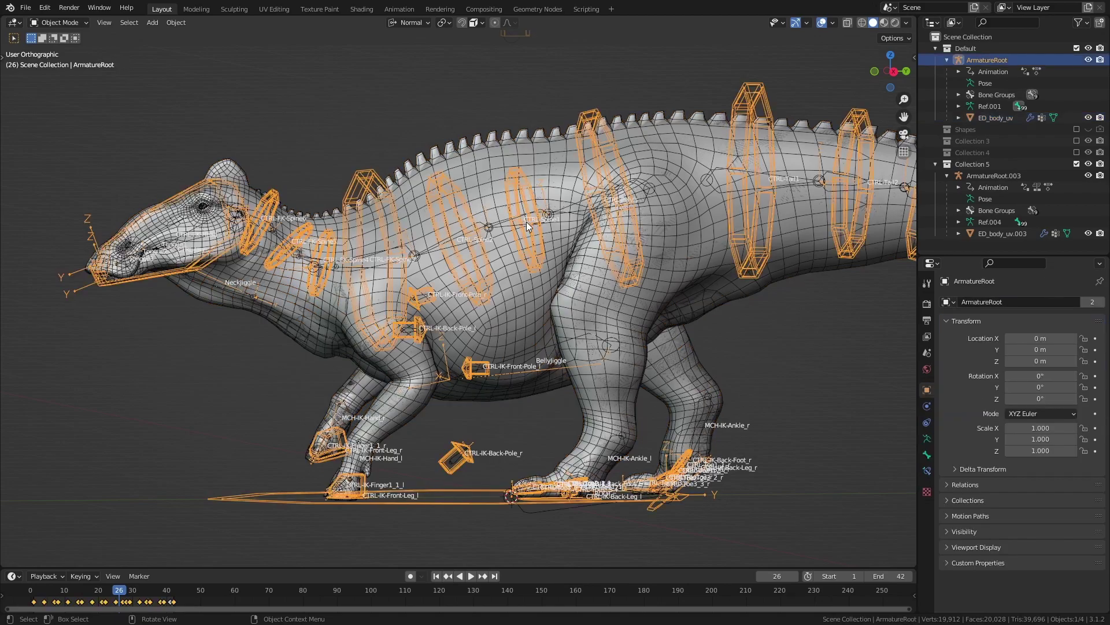
left_click(516, 225, "shift")
key("ctrl+Tab")
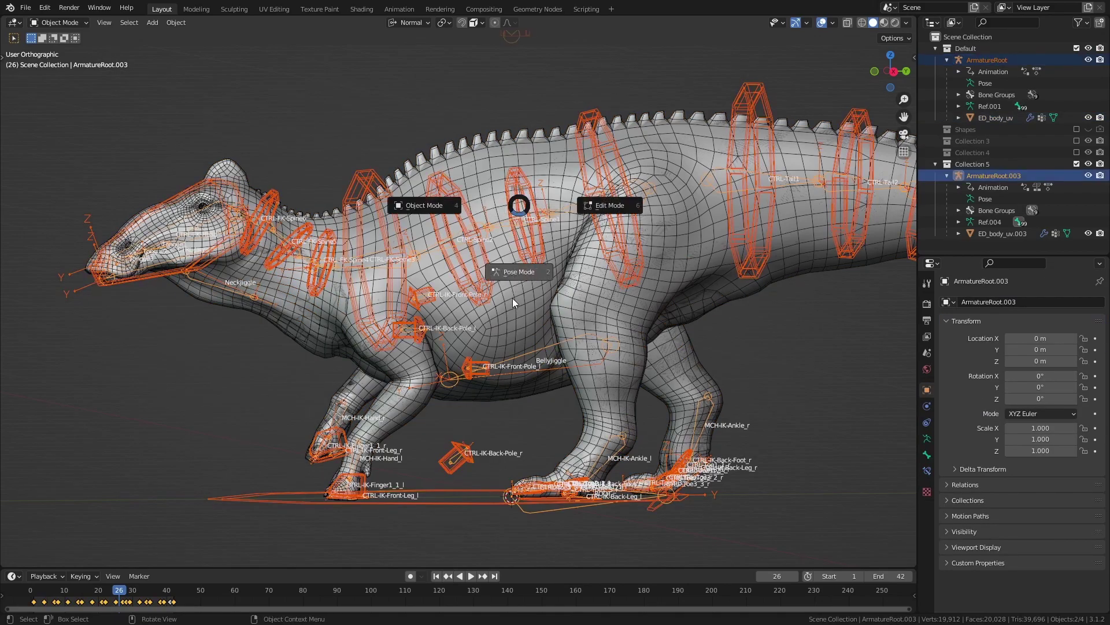
left_click(512, 297)
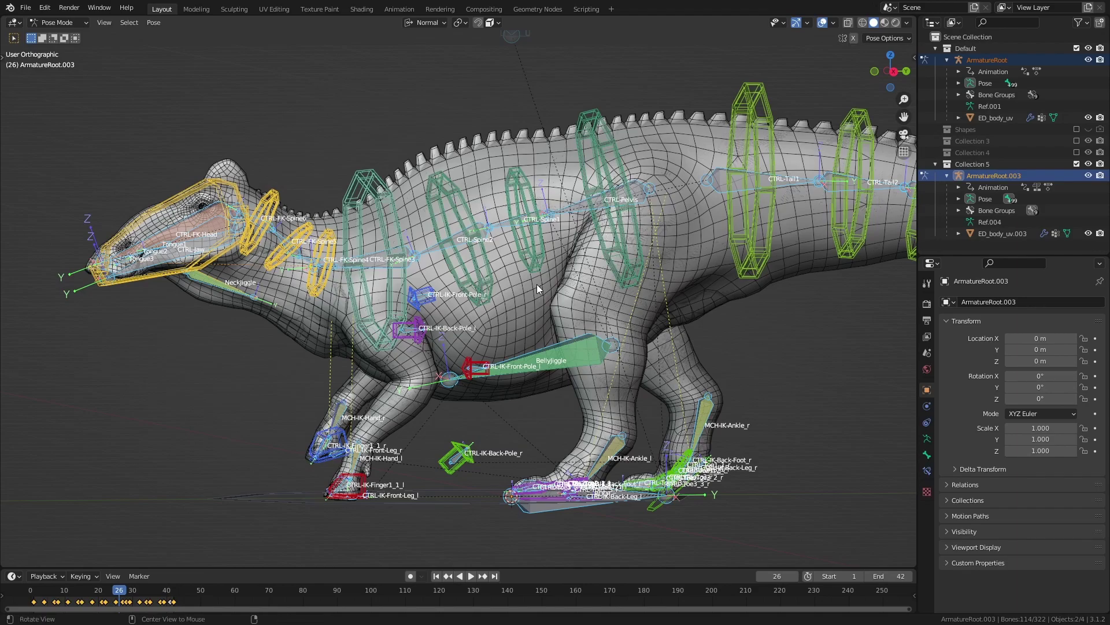
key("alt+g")
key("alt+r")
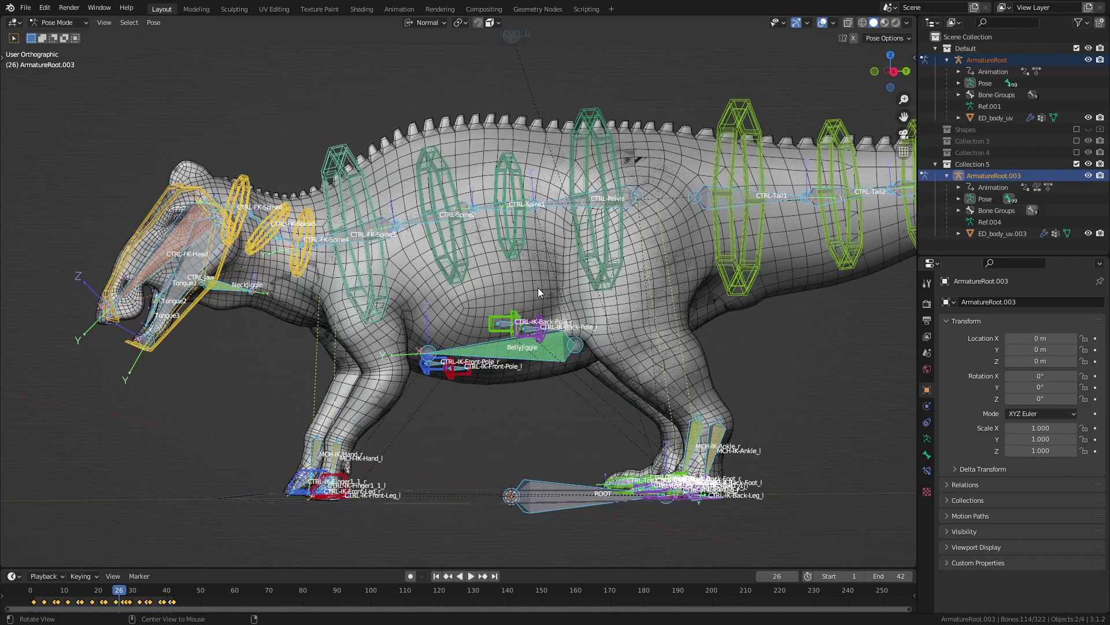
middle_click_drag(577, 266, 538, 263)
scroll(561, 255, "down", 2)
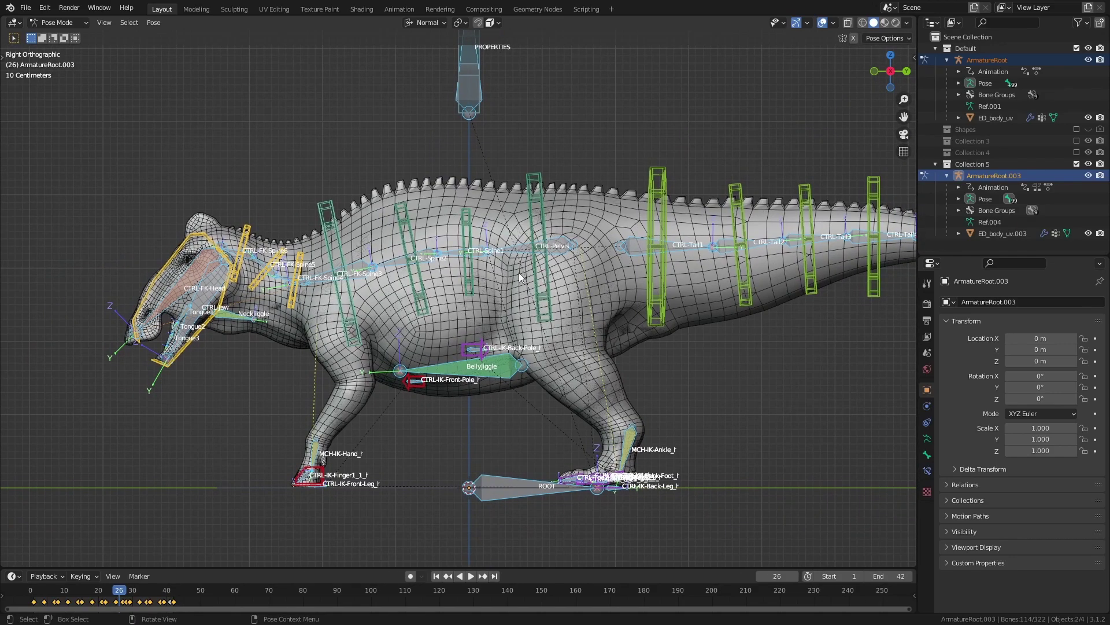
key("alt+a")
Return the rig to Object Mode and select the ED_body_uv body mesh.
middle_click_drag(491, 275, 529, 295, "shift")
key("ctrl+Tab")
left_click(455, 230)
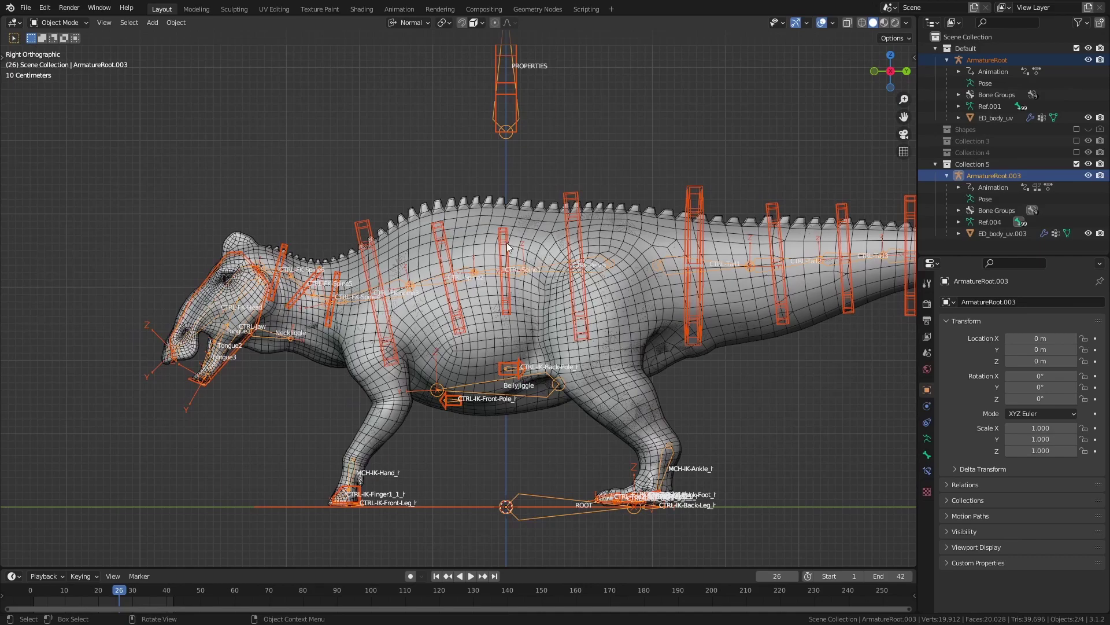
left_click(990, 118)
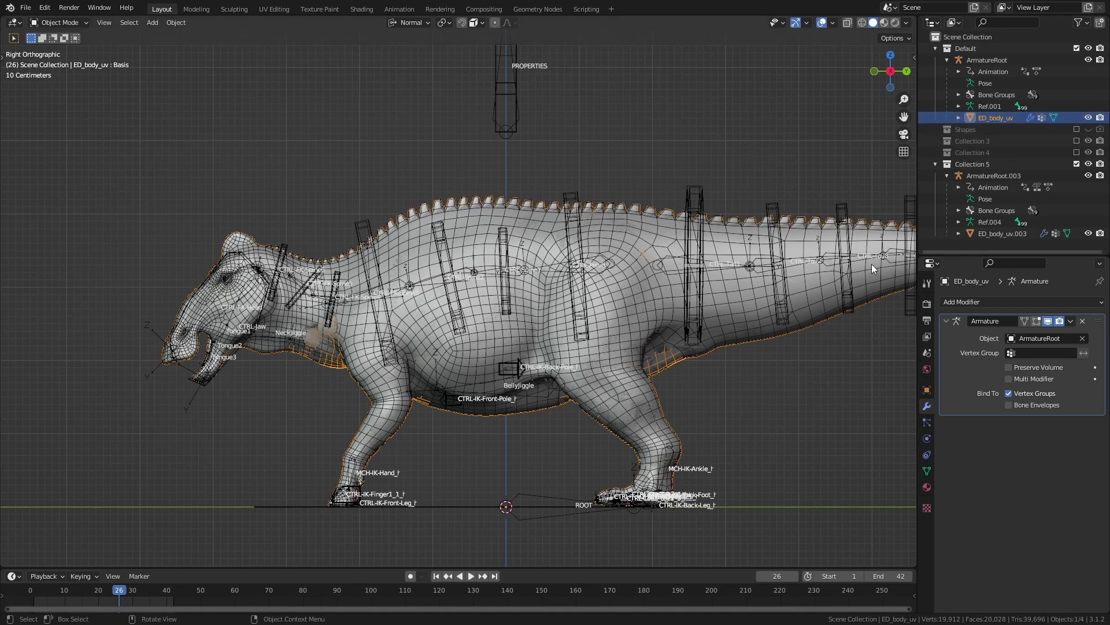
Add a Data Transfer modifier above Armature on ED_body_uv, with ED_body_uv.003 as the source object.
left_click(969, 303)
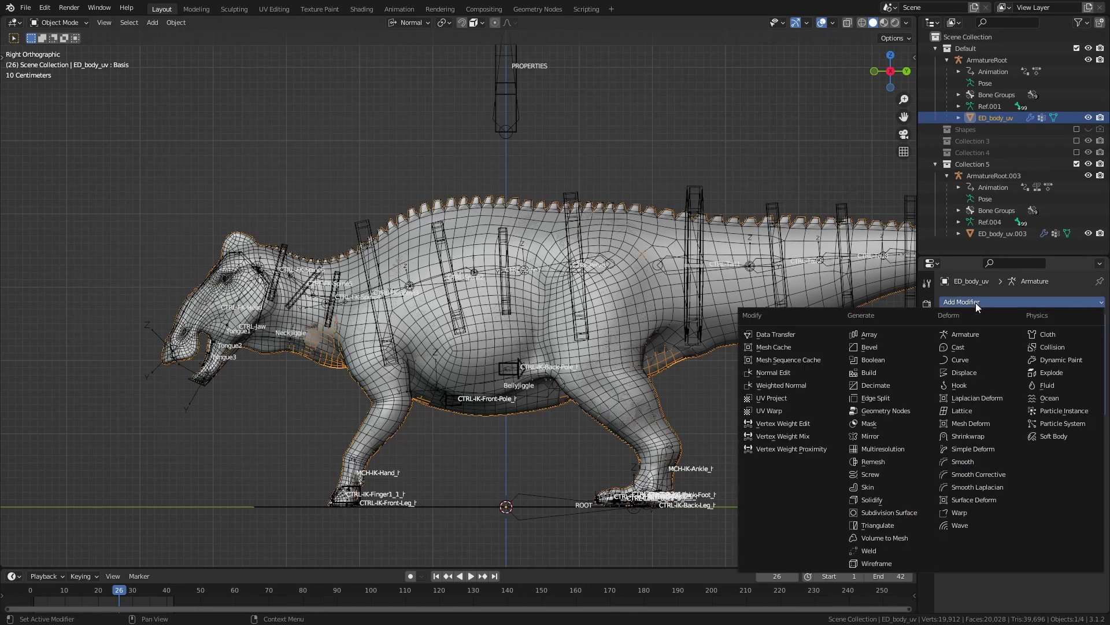
left_click(782, 335)
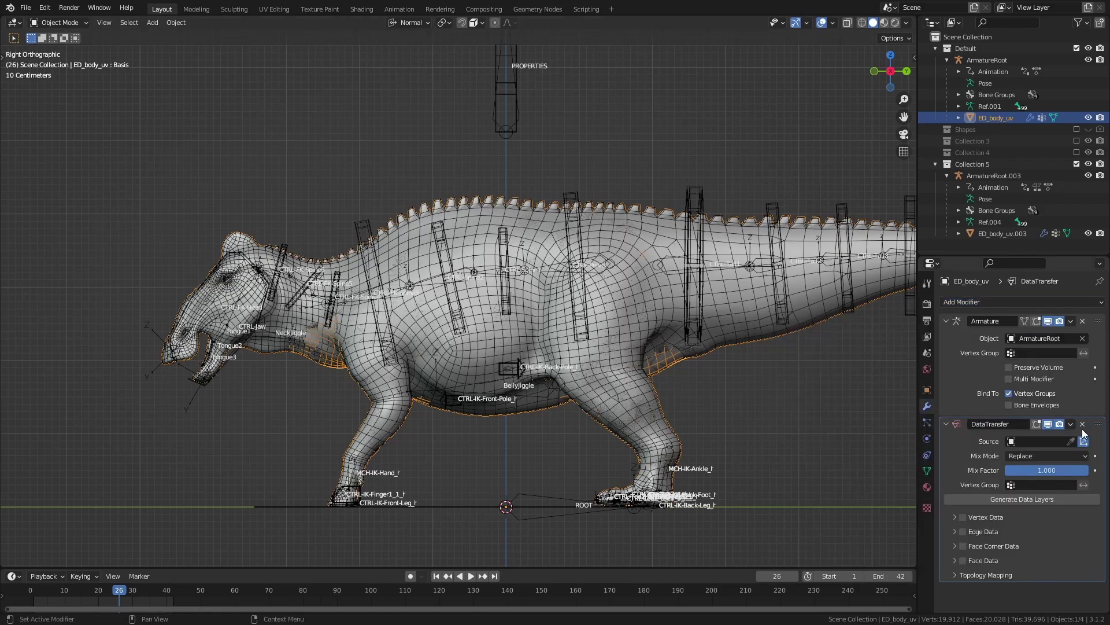
left_click_drag(1098, 428, 1088, 305)
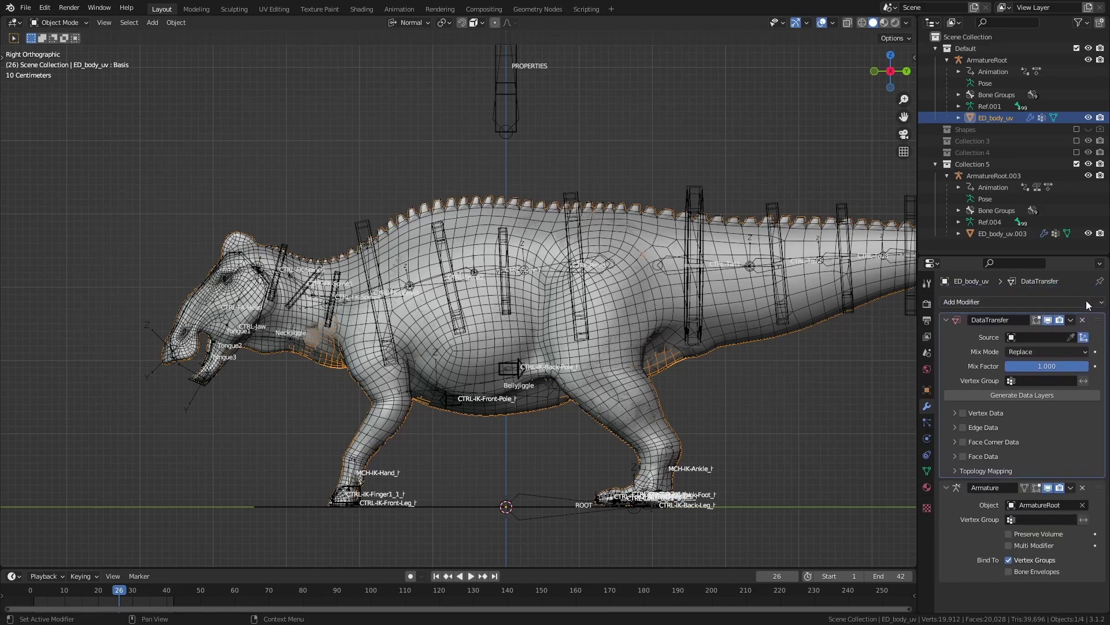
left_click(1071, 338)
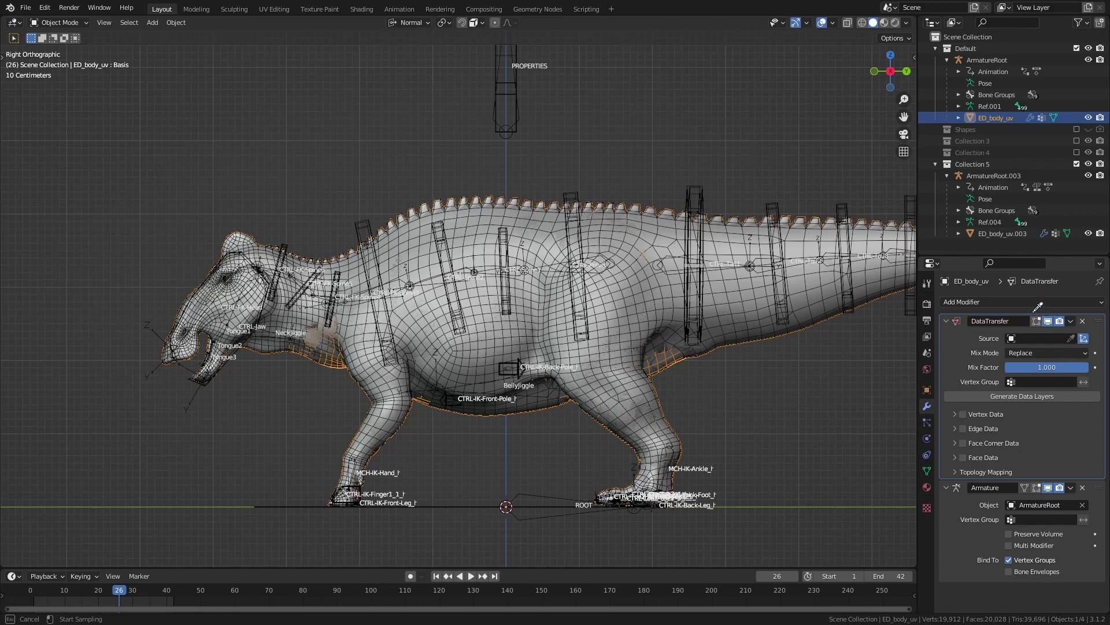
left_click(1002, 233)
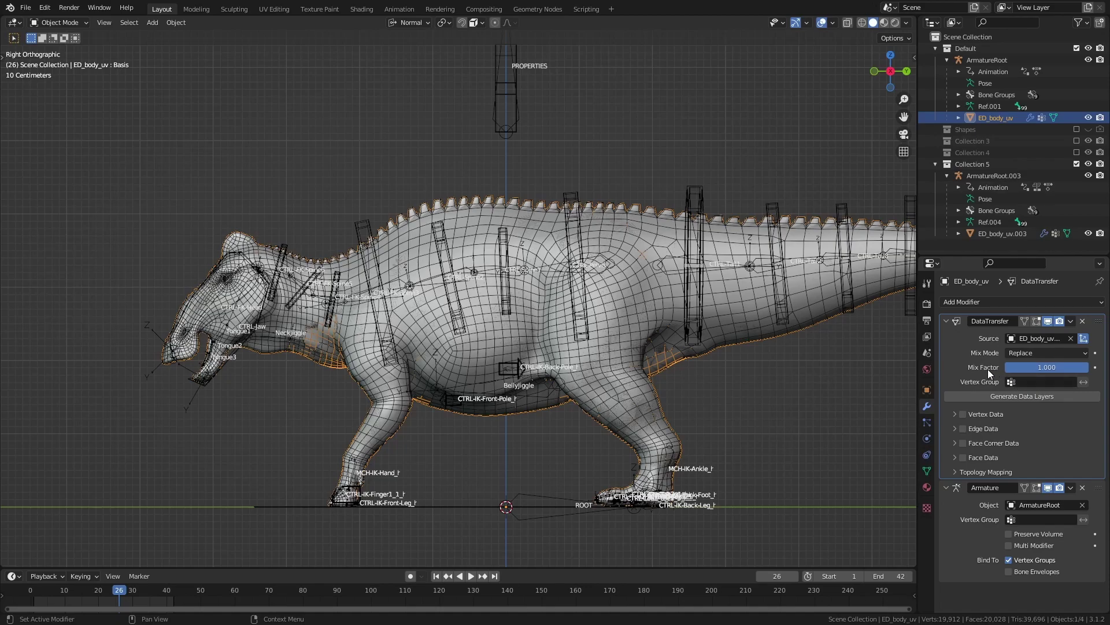
Enable Vertex Data transfer of Vertex Groups by Nearest Vertex and generate the data layers.
left_click(963, 414)
left_click(957, 414)
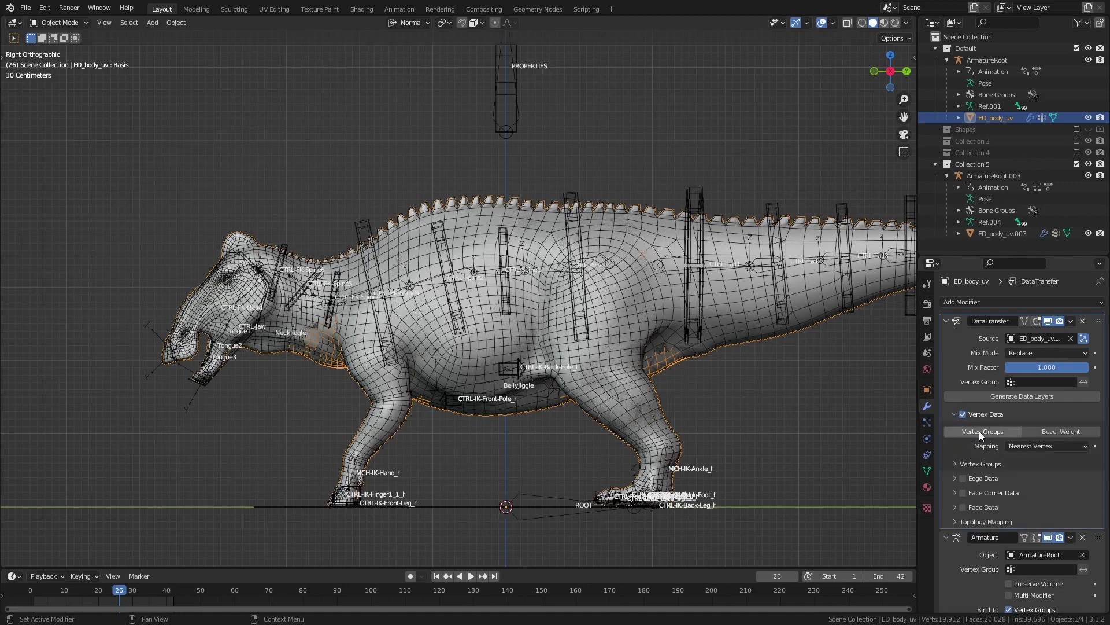
left_click(974, 436)
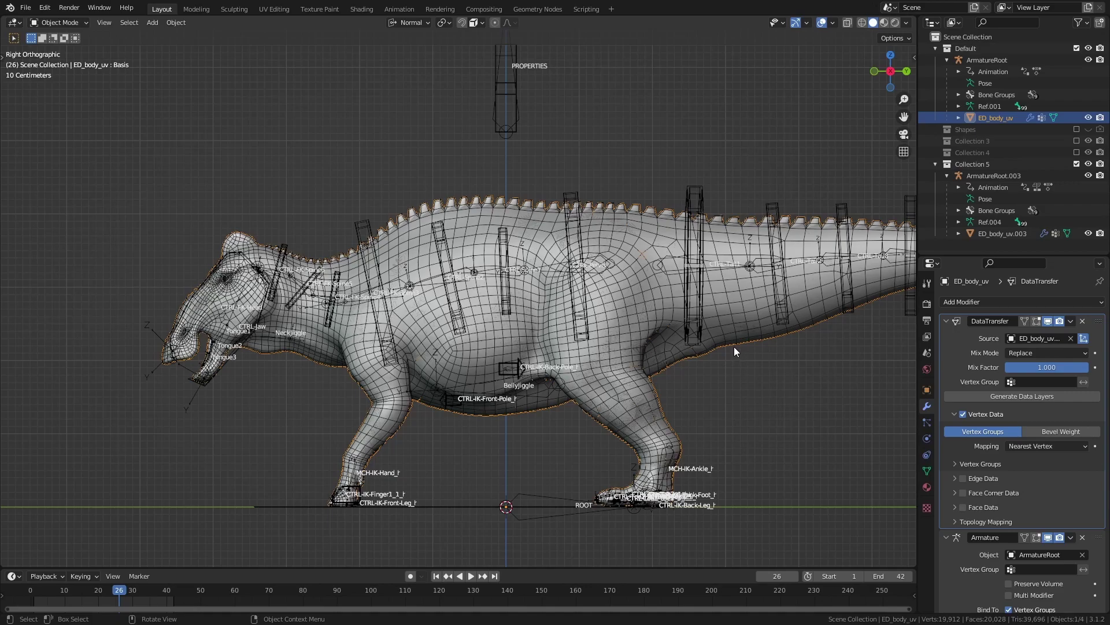
left_click(1019, 399)
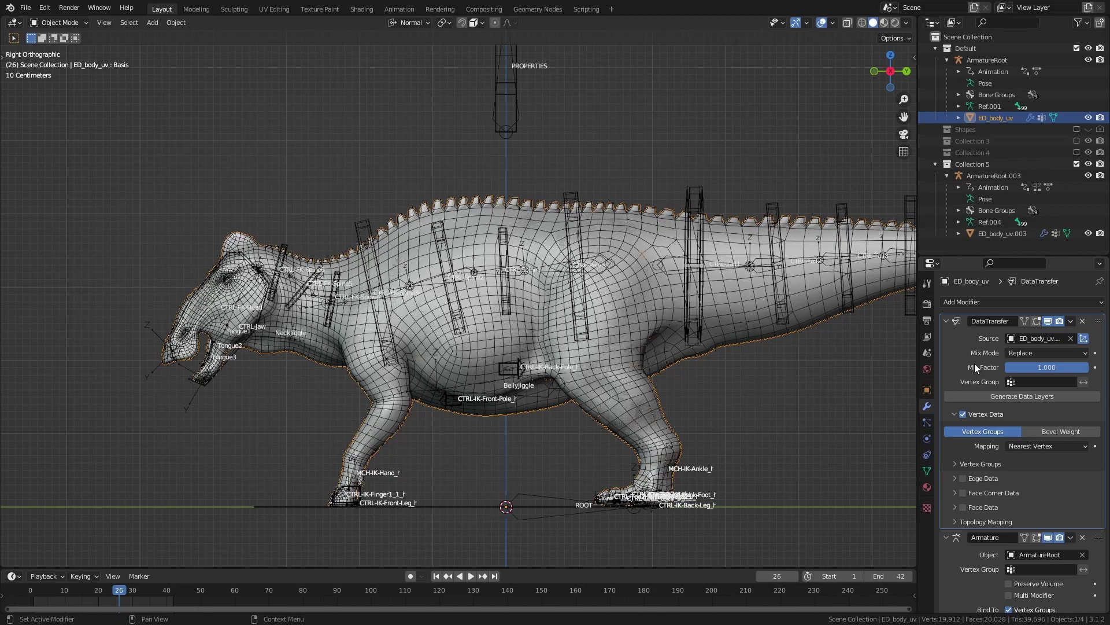
Apply the DataTransfer modifier, leaving only Armature on ED_body_uv, and exclude Collection 5.
left_click(1071, 322)
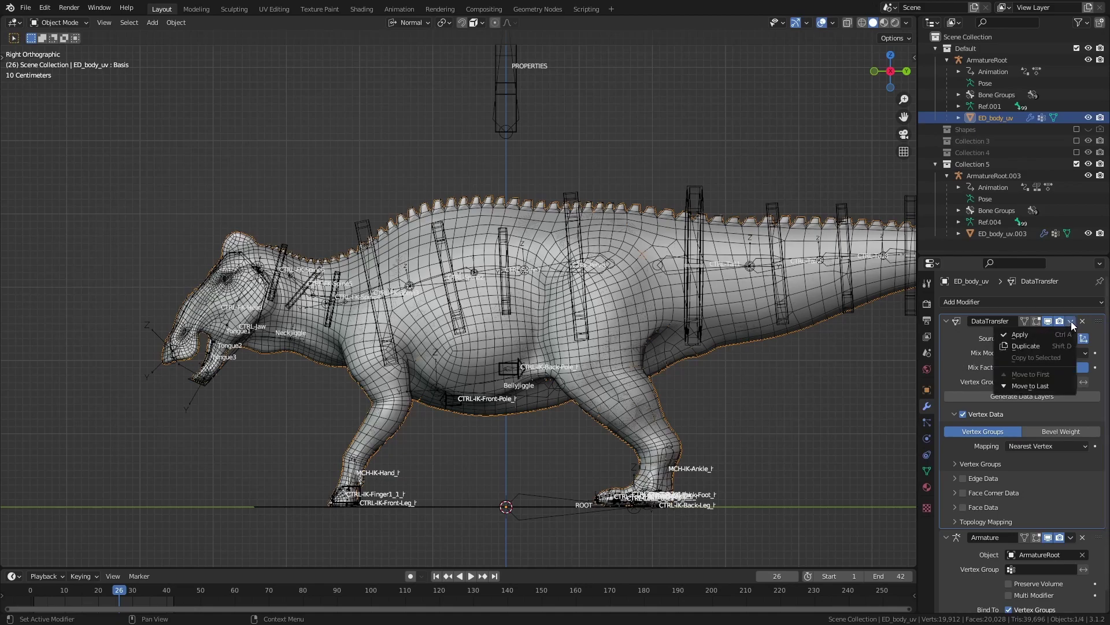
left_click(1029, 335)
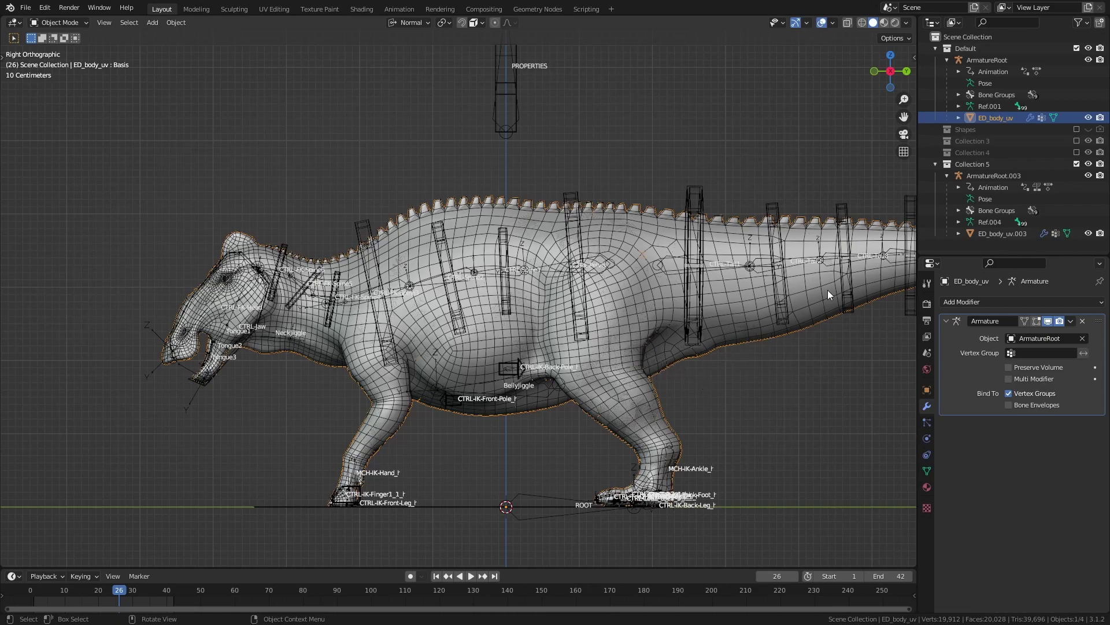
left_click(1077, 164)
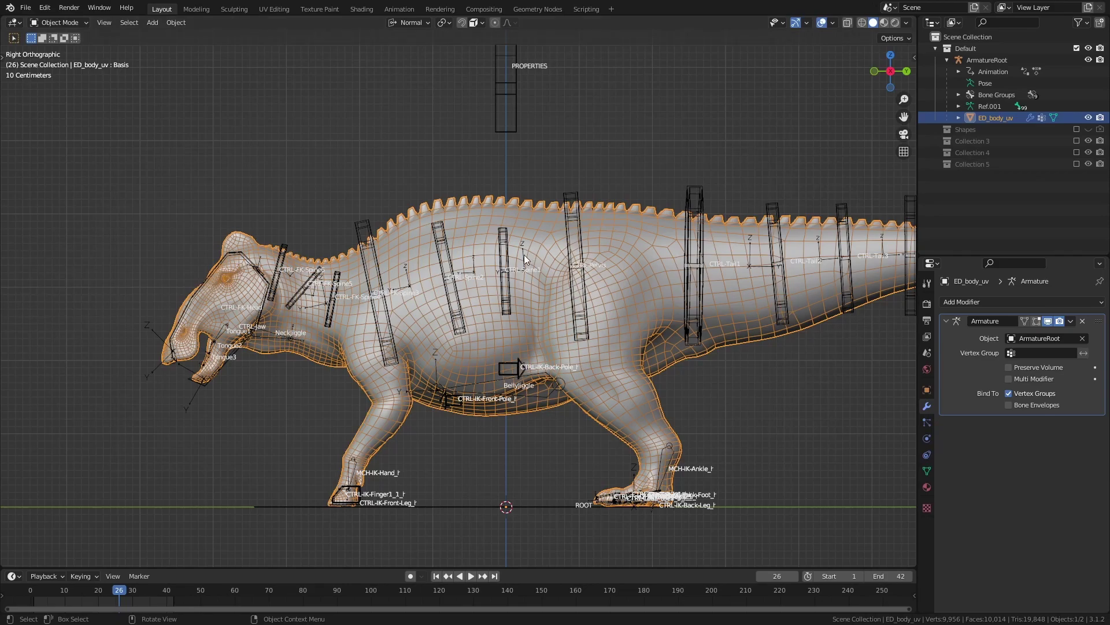
key("Left")
key("Right")
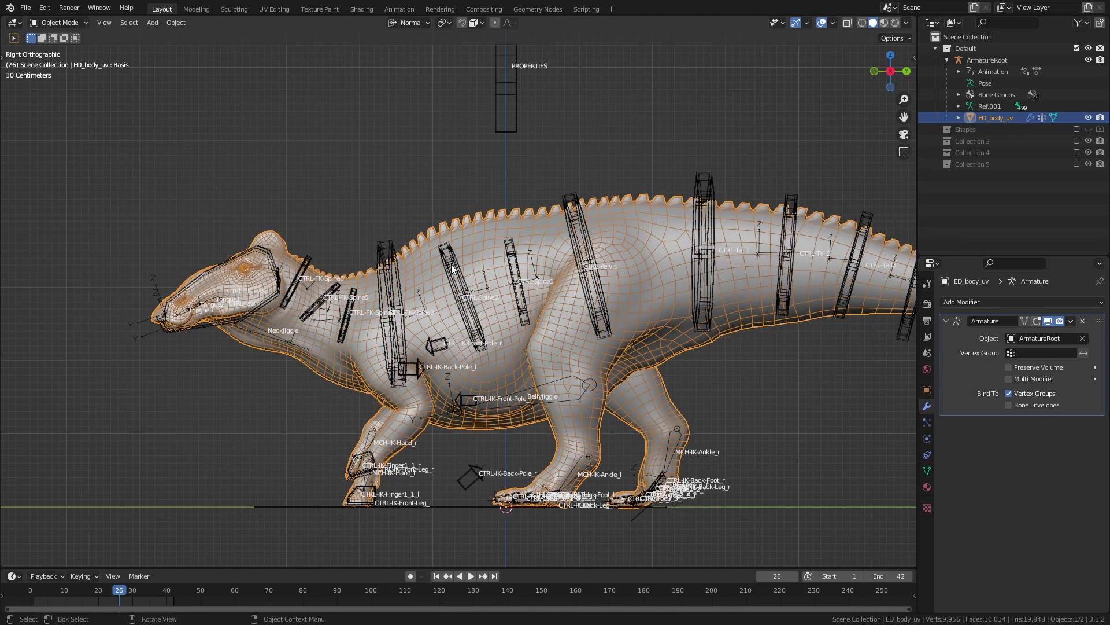
scroll(453, 269, "up", 3)
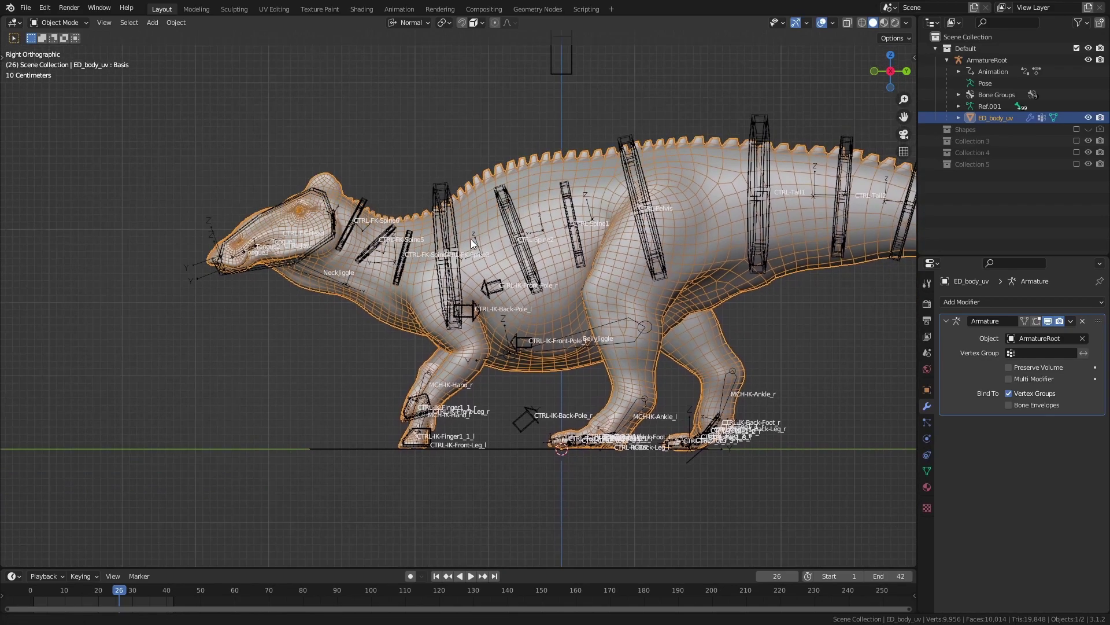
middle_click_drag(475, 176, 566, 301)
scroll(457, 274, "up", 2)
middle_click_drag(502, 328, 519, 302)
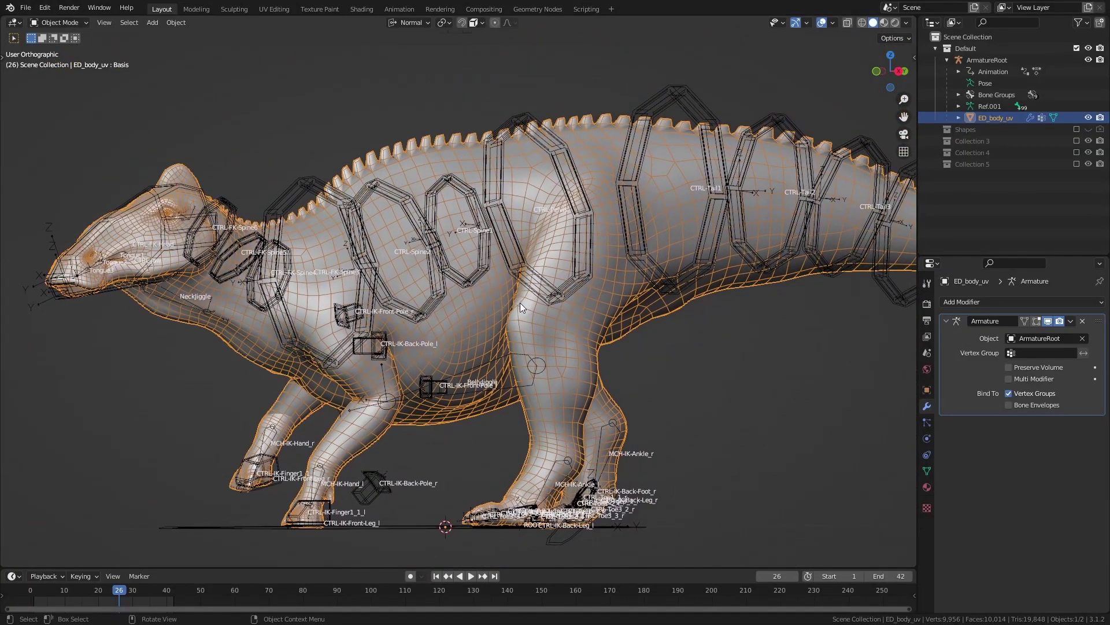